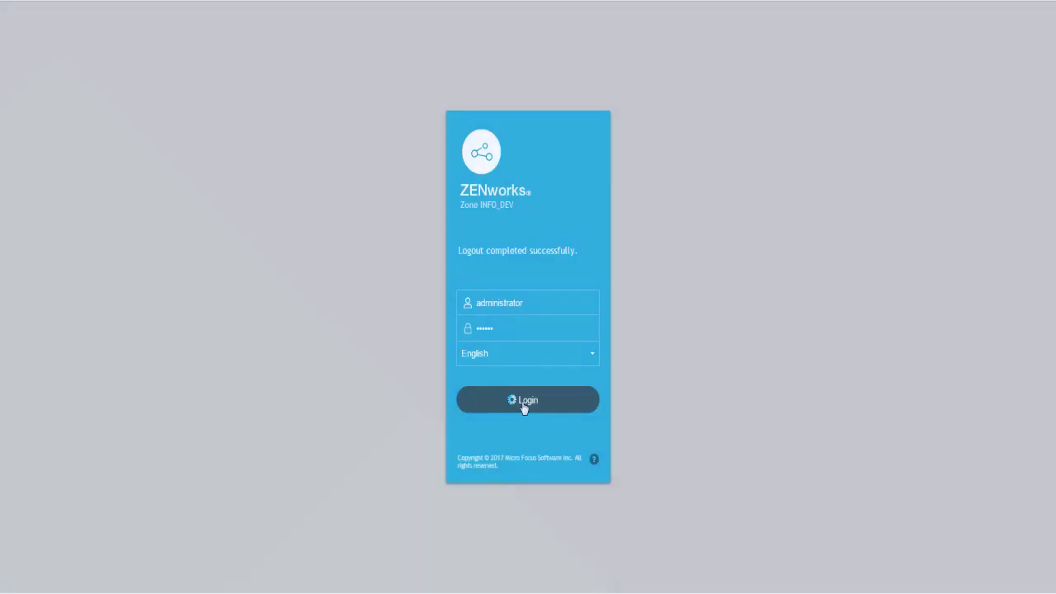
Step: Log in to the ZENworks zone and open the Apple DEP server configuration for mobile management
{"action": "left_click", "coordinate": [523, 405]}
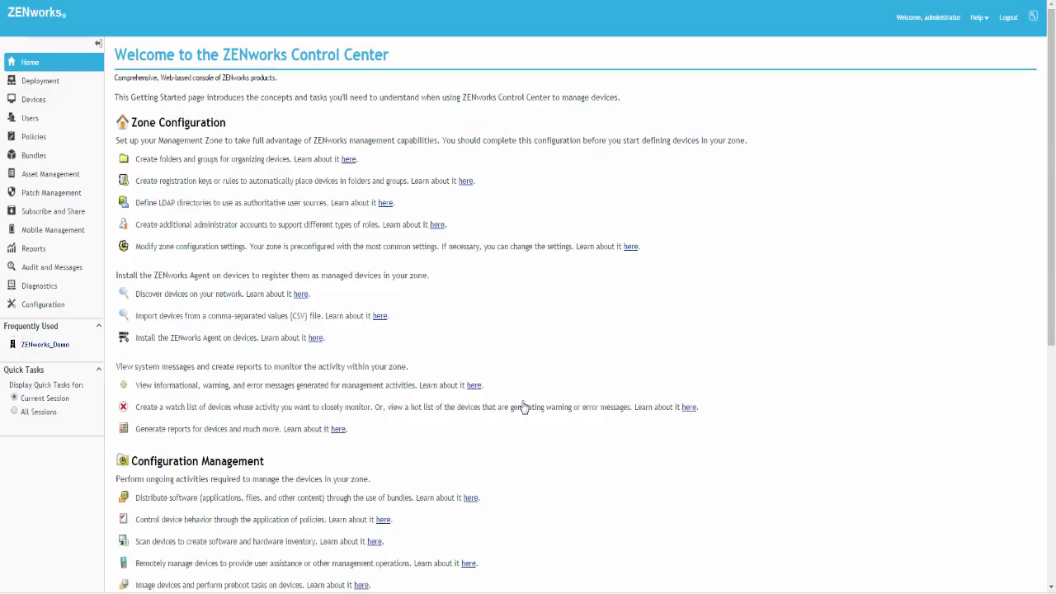
{"action": "left_click", "coordinate": [81, 234]}
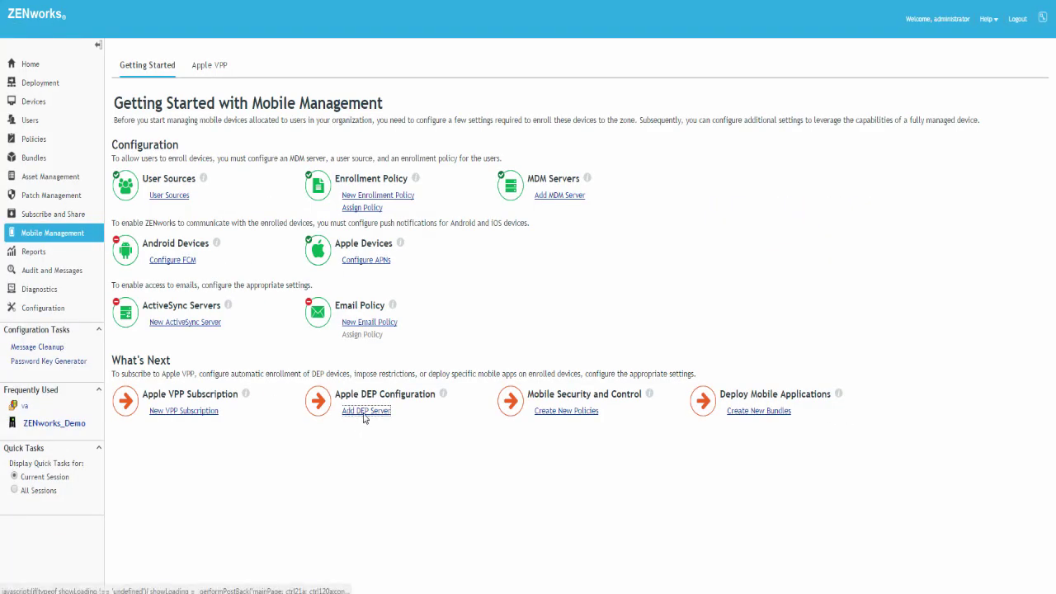
{"action": "left_click", "coordinate": [363, 411]}
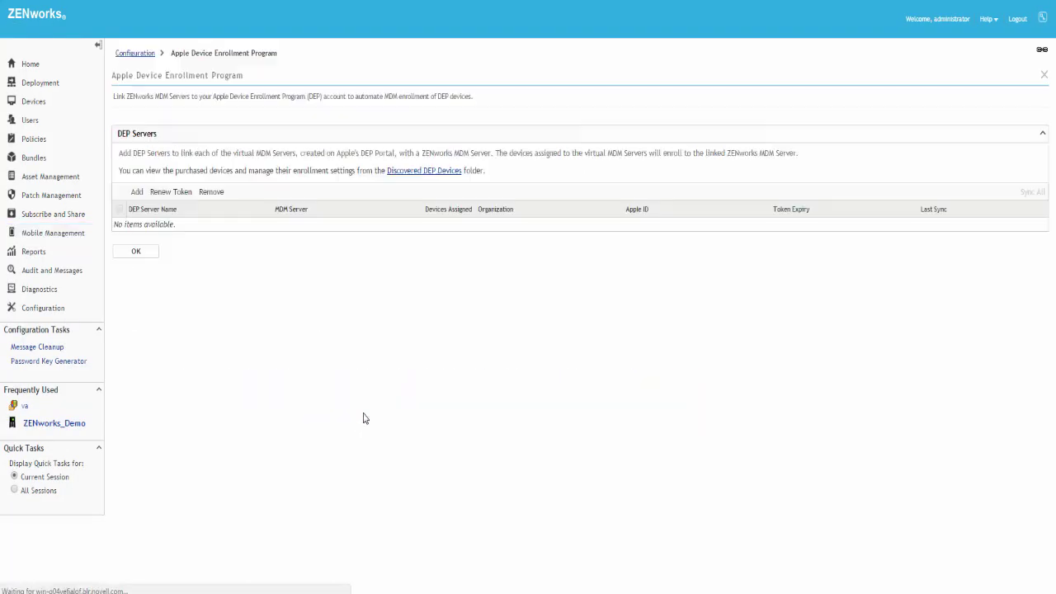
Step: Start adding a DEP server and select ZENworks_Demo as the MDM server to which DEP devices must enroll
{"action": "left_click", "coordinate": [137, 198]}
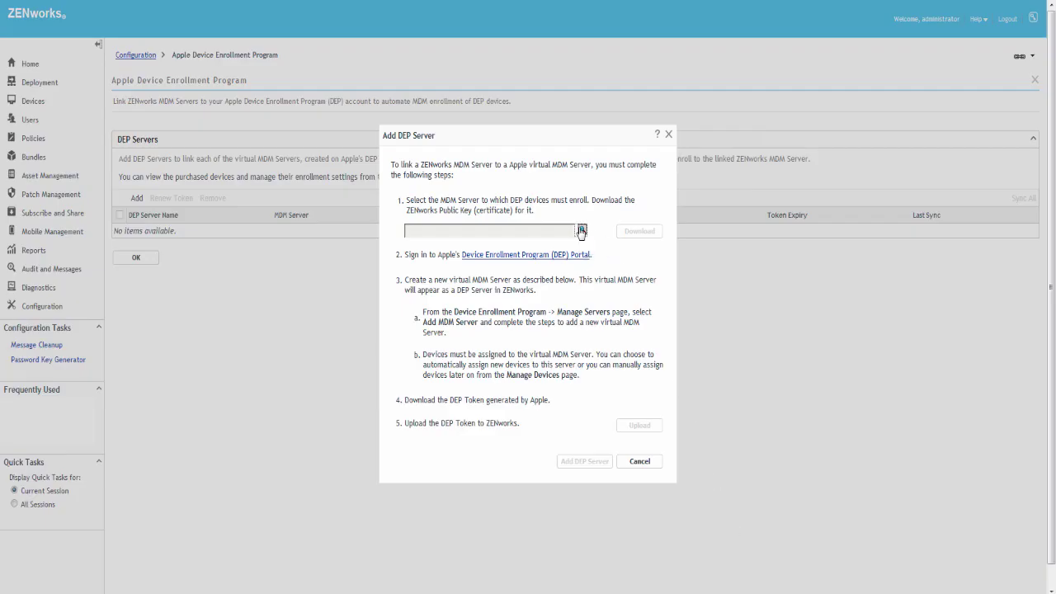
{"action": "left_click", "coordinate": [581, 231]}
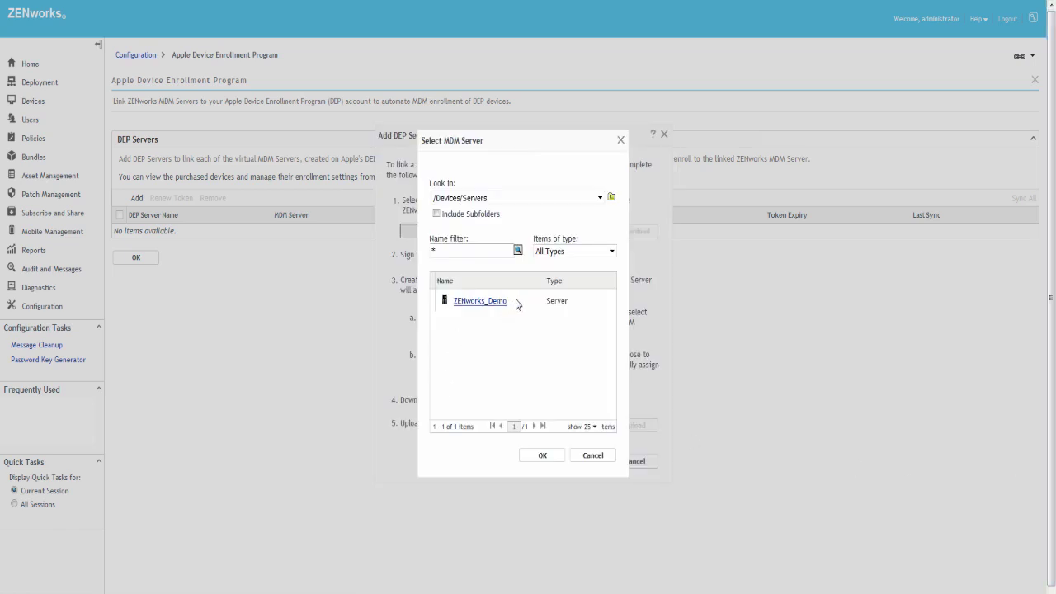
{"action": "left_click", "coordinate": [470, 305]}
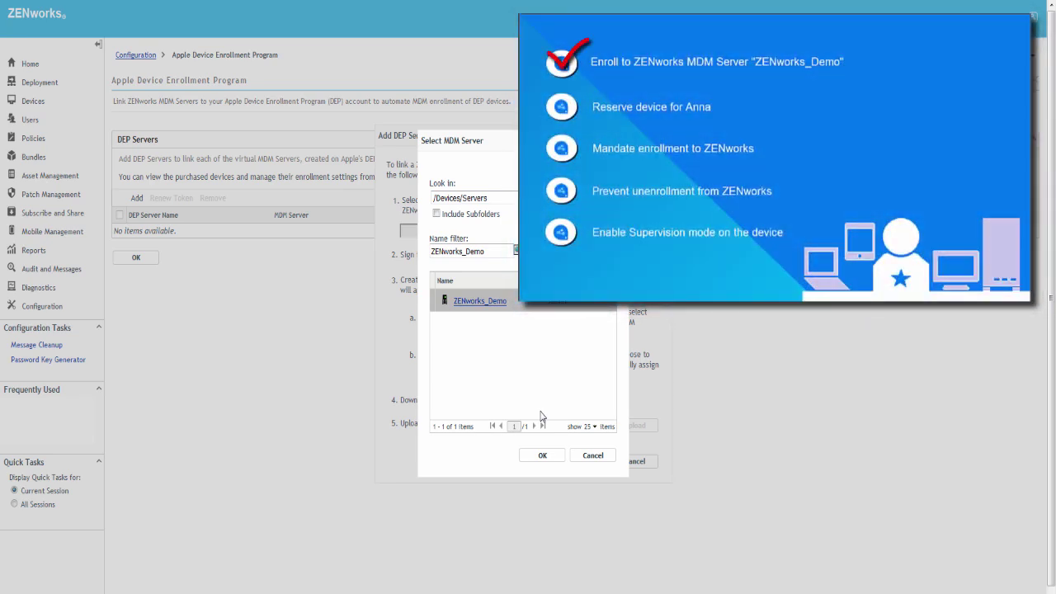
{"action": "left_click", "coordinate": [542, 455]}
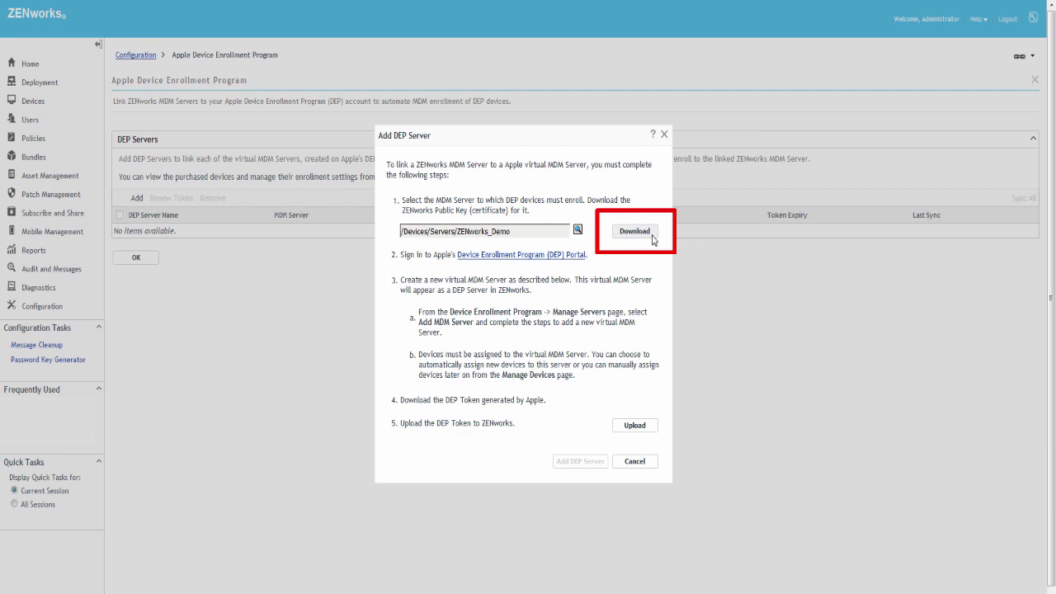
Step: Switch to Apple's Device Enrollment Program portal and sign in with the Apple ID e-mail and account password
{"action": "left_click", "coordinate": [524, 255]}
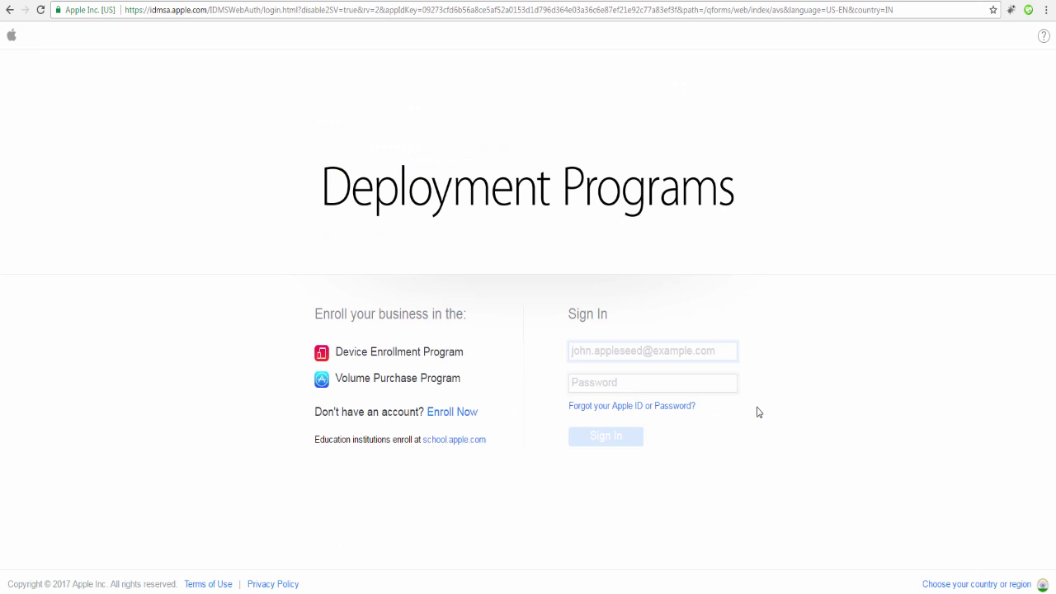
{"action": "key", "text": "ctrl+v"}
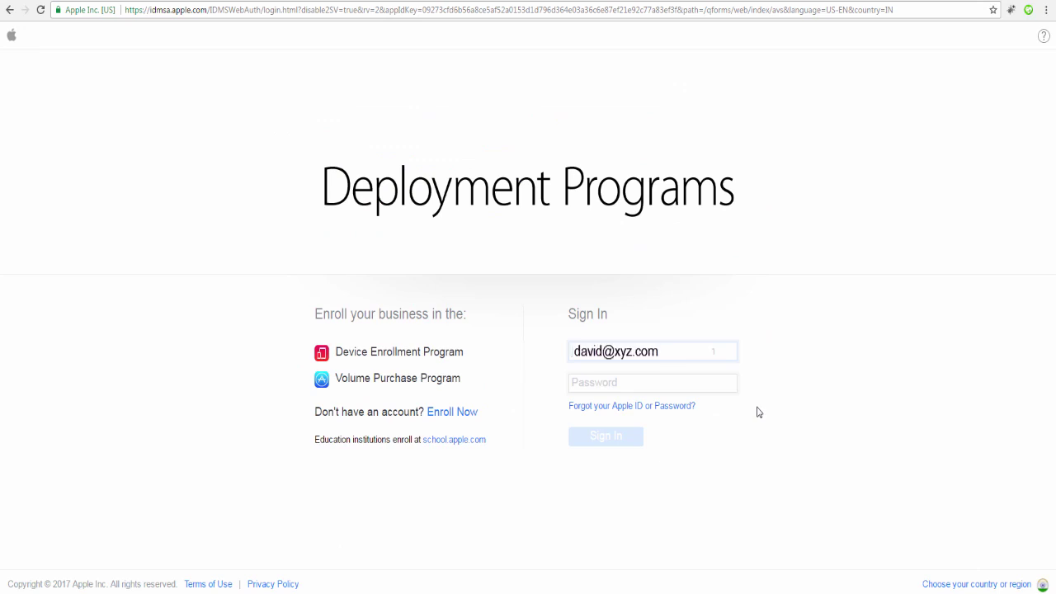
{"action": "left_click", "coordinate": [623, 386]}
{"action": "key", "text": "ctrl+v"}
{"action": "left_click", "coordinate": [608, 440]}
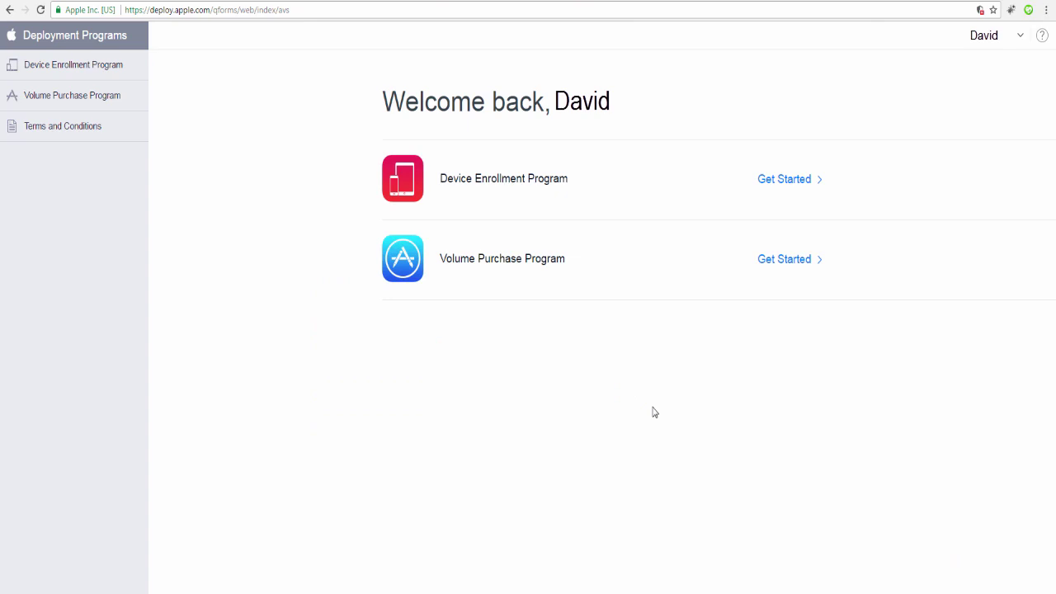
Step: In the Device Enrollment Program, add an MDM server named MDM_Micro Focus that automatically assigns new devices
{"action": "left_click", "coordinate": [777, 183]}
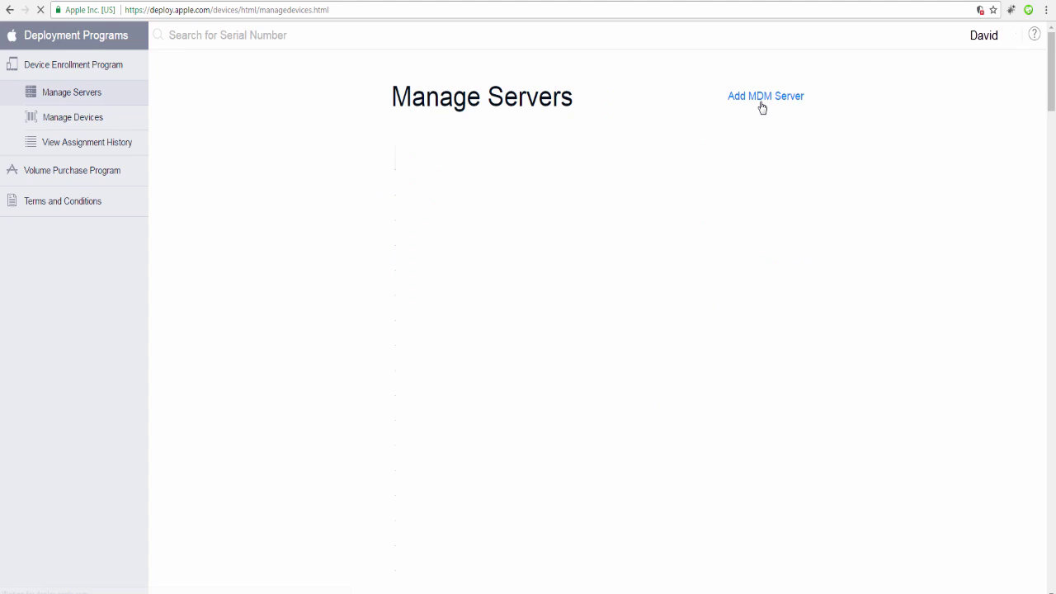
{"action": "left_click", "coordinate": [762, 102]}
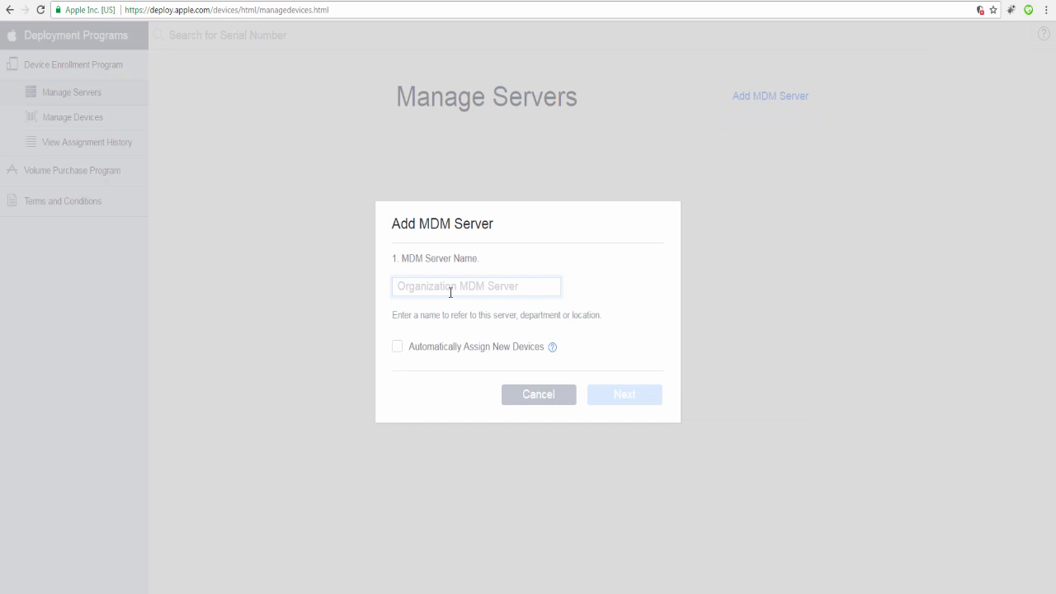
{"action": "type", "text": "MDM"}
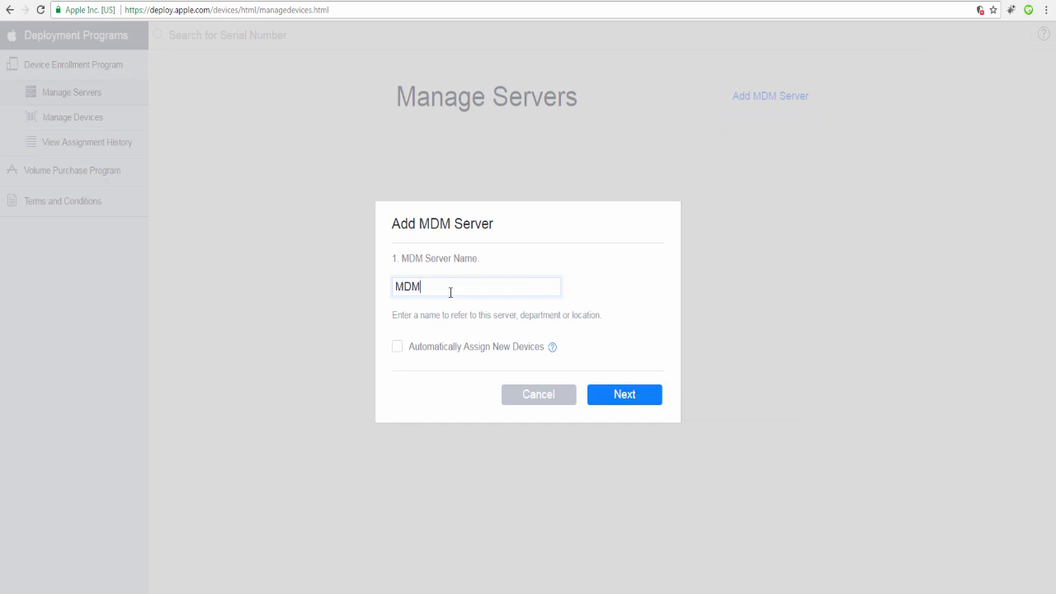
{"action": "type", "text": "_Micro Focus"}
{"action": "left_click", "coordinate": [398, 347]}
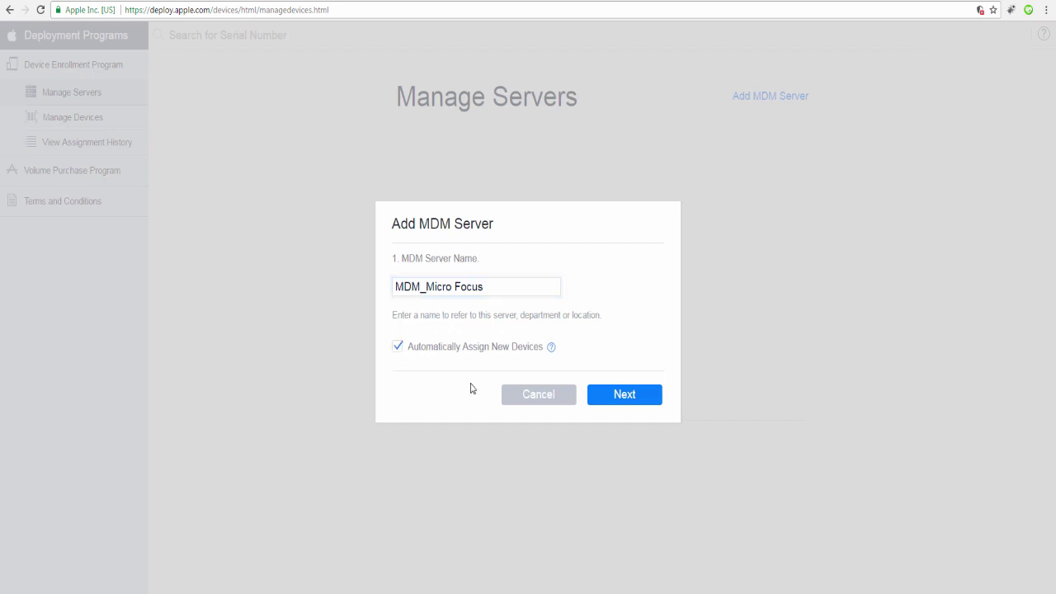
{"action": "left_click", "coordinate": [624, 395]}
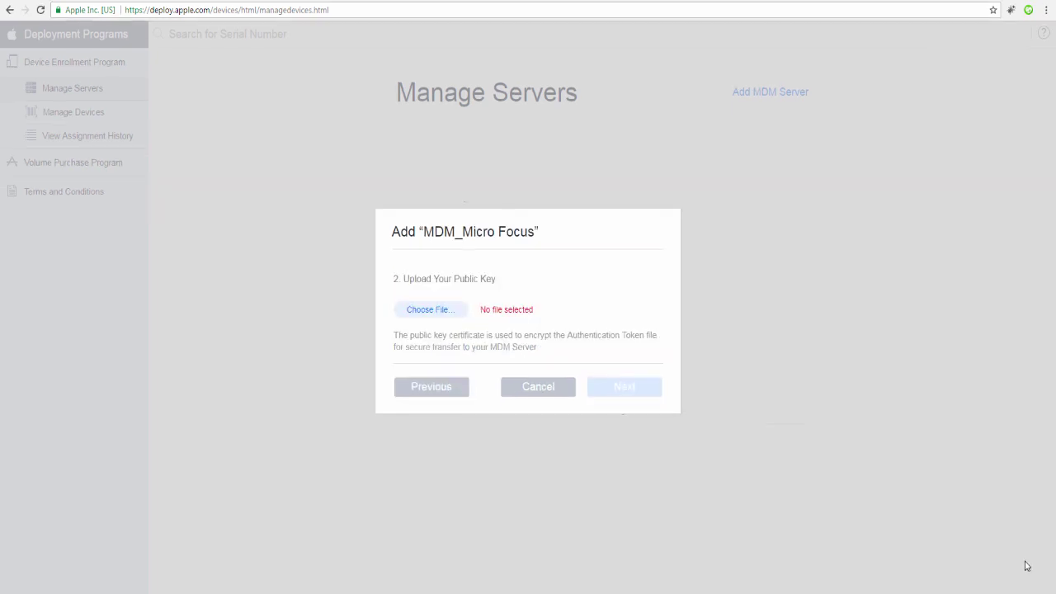
Step: Upload ZENworks_Demo.der as the public key for MDM_Micro Focus and download its server token to complete the server
{"action": "left_click", "coordinate": [425, 310]}
{"action": "key", "text": "Down"}
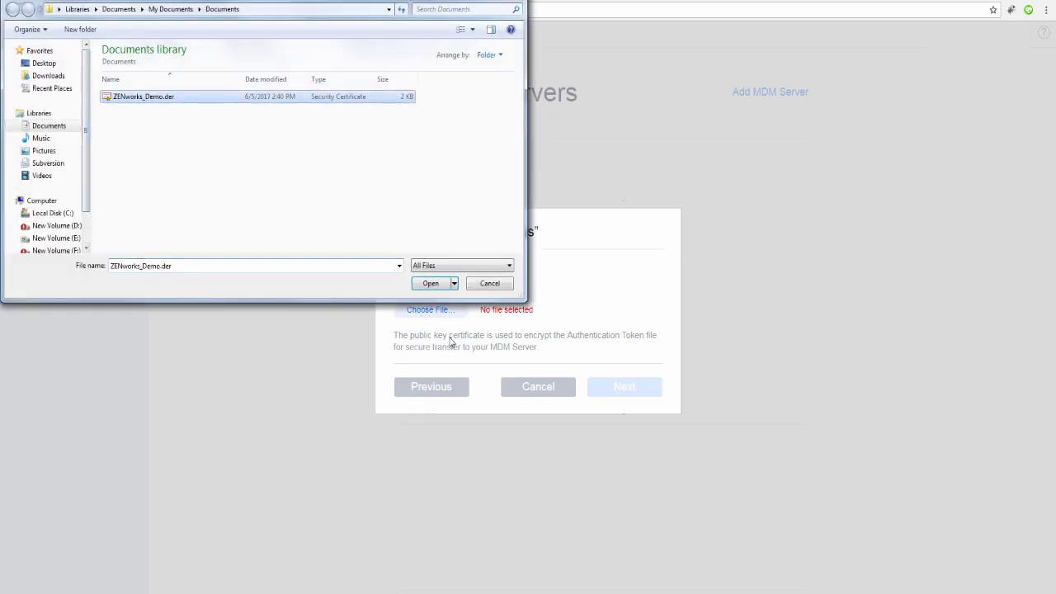
{"action": "left_click", "coordinate": [440, 288]}
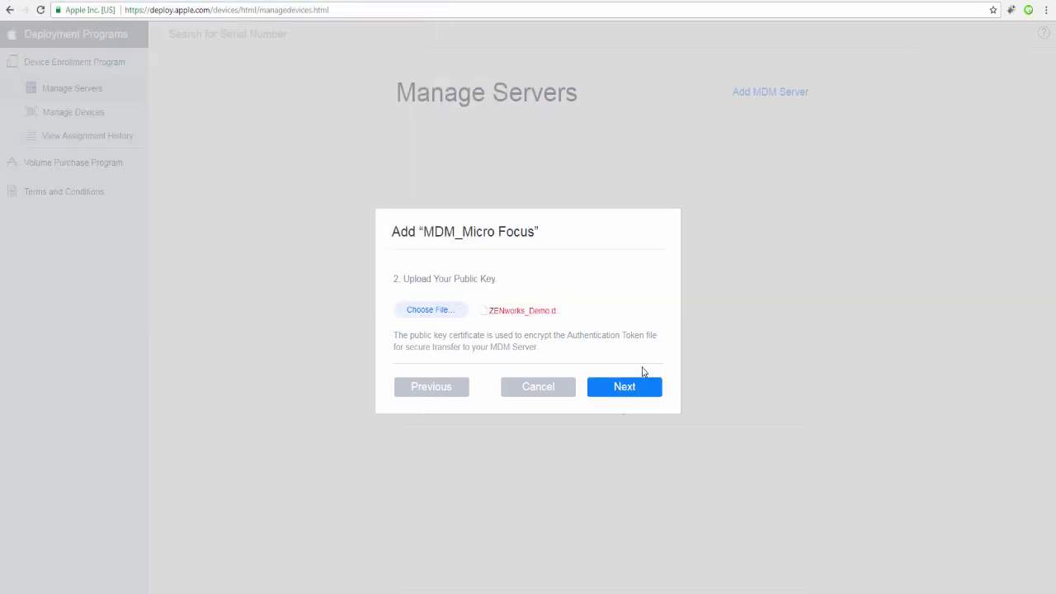
{"action": "left_click", "coordinate": [632, 391]}
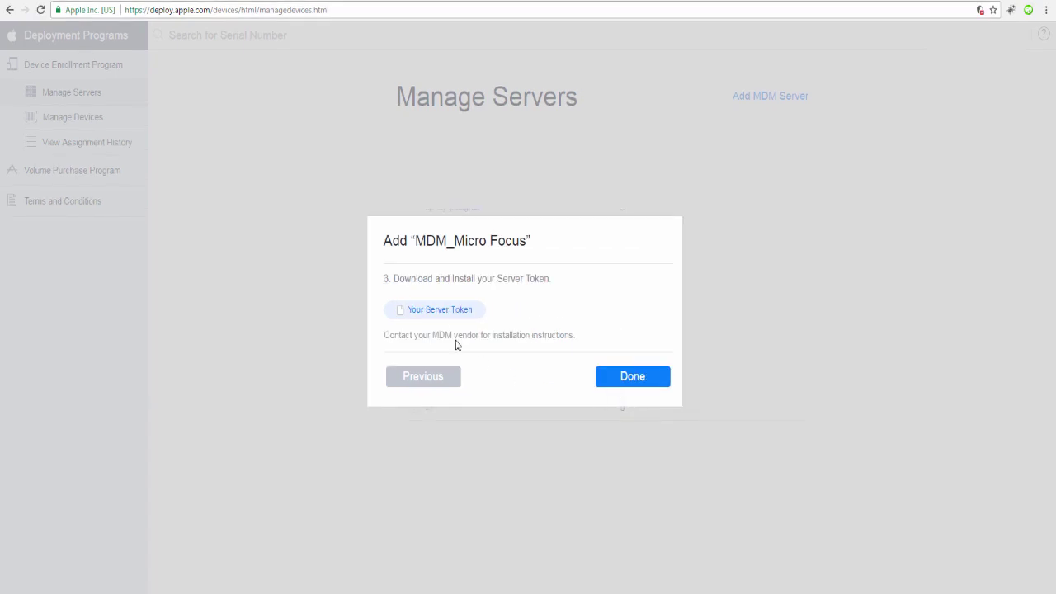
{"action": "left_click", "coordinate": [443, 317]}
{"action": "left_click", "coordinate": [625, 380]}
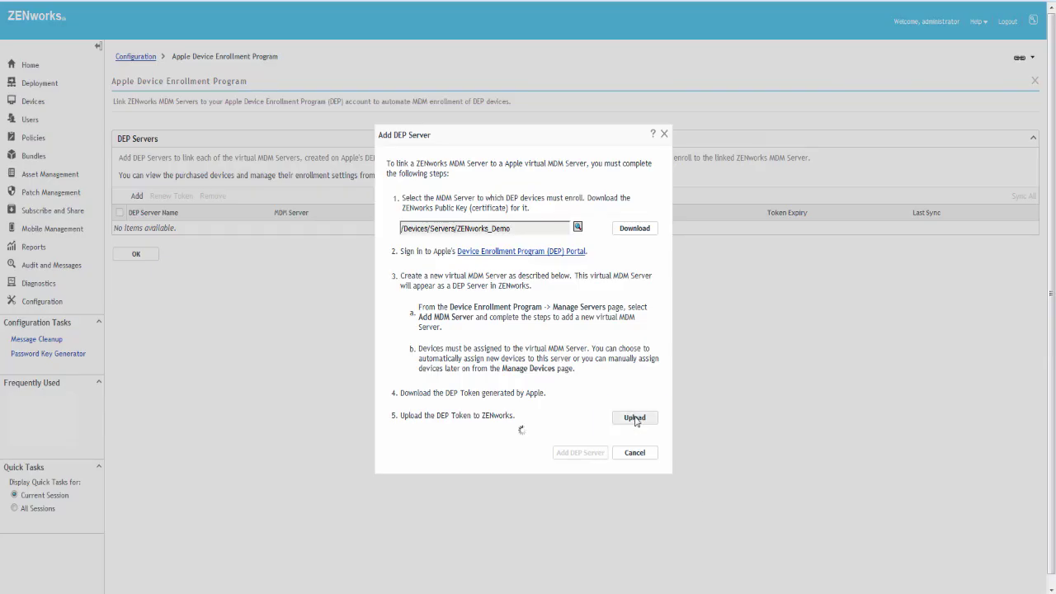
Step: In ZENworks, import the DEP token file MDM_Micro Focus_Token_2017-06-05T10-13-33Z_smime.p7m for the new DEP server
{"action": "left_click", "coordinate": [641, 418]}
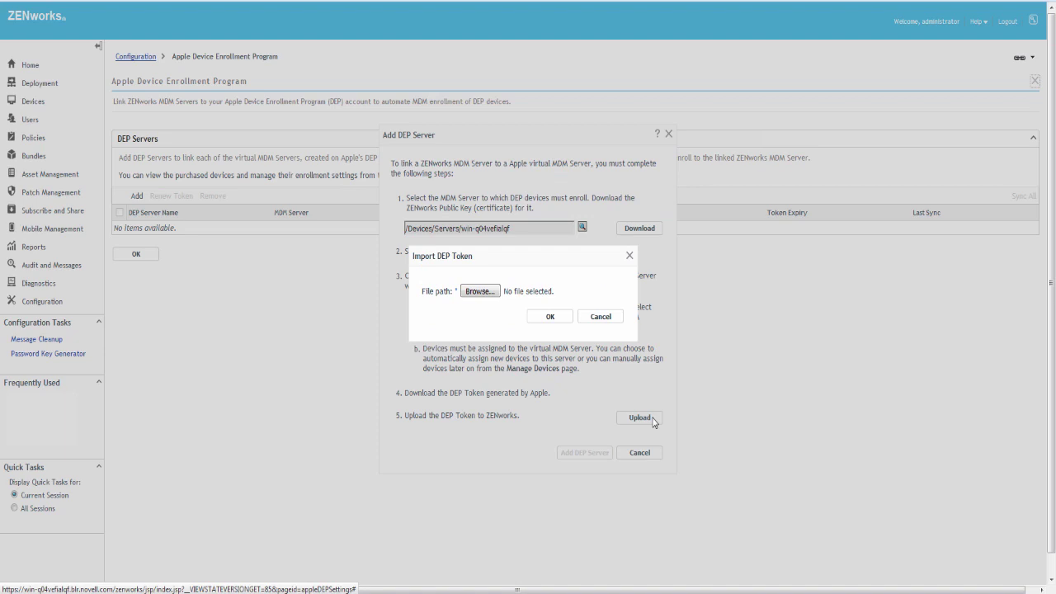
{"action": "left_click", "coordinate": [479, 291]}
{"action": "left_click", "coordinate": [160, 66]}
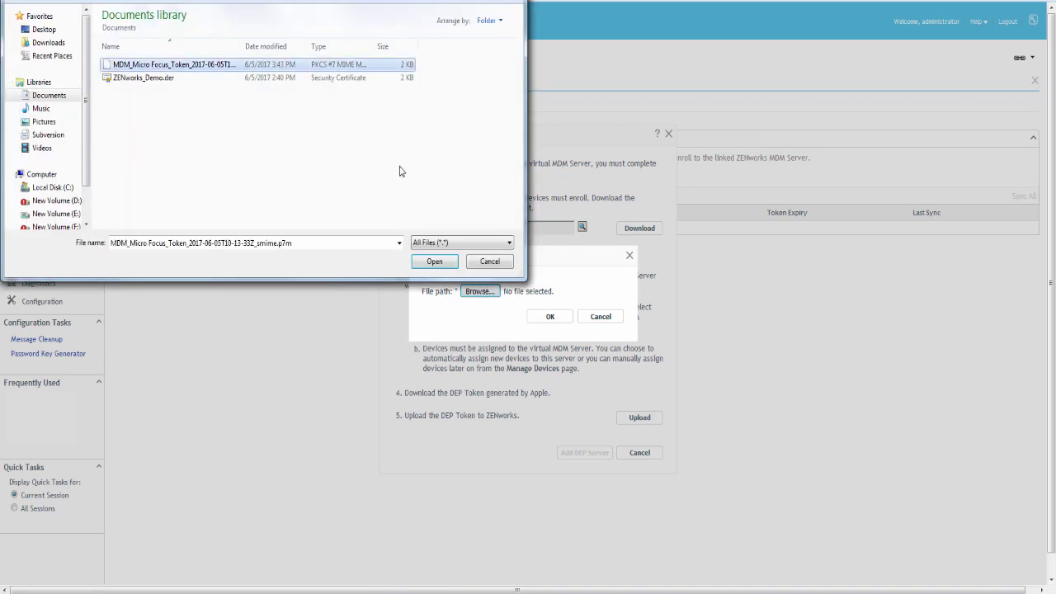
{"action": "left_click", "coordinate": [432, 262]}
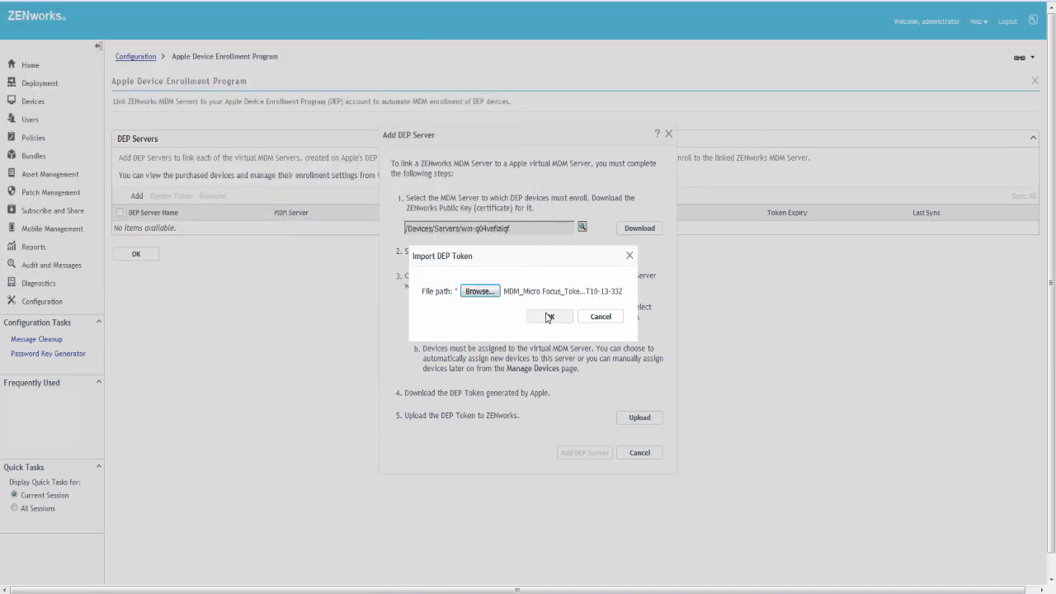
{"action": "left_click", "coordinate": [549, 317]}
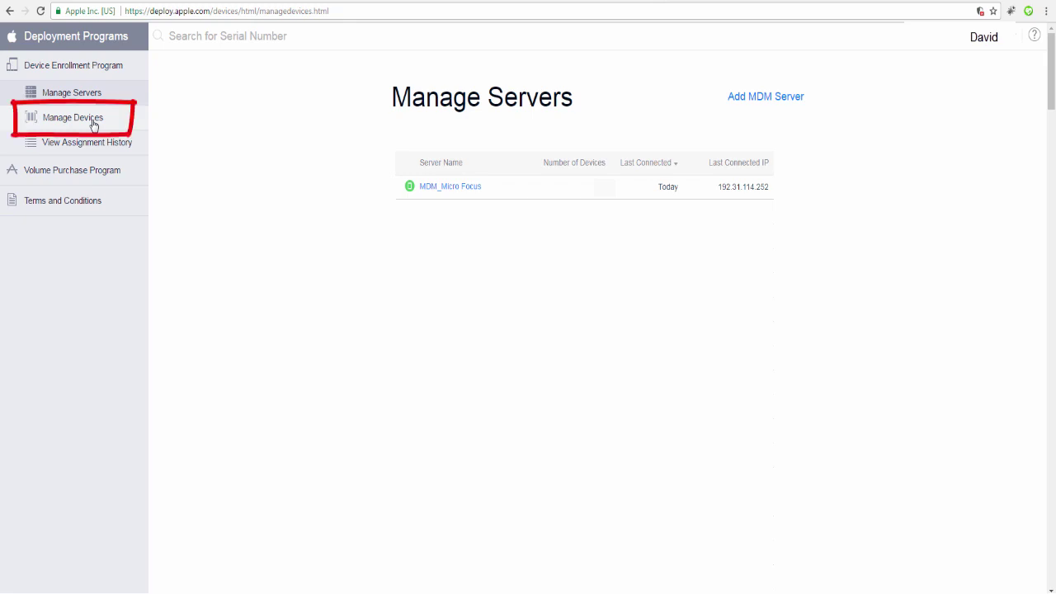
Step: In Apple's Deployment Programs portal, choose devices by order number and assign the order's iPhones to the MDM_Micro Focus server
{"action": "left_click", "coordinate": [93, 125]}
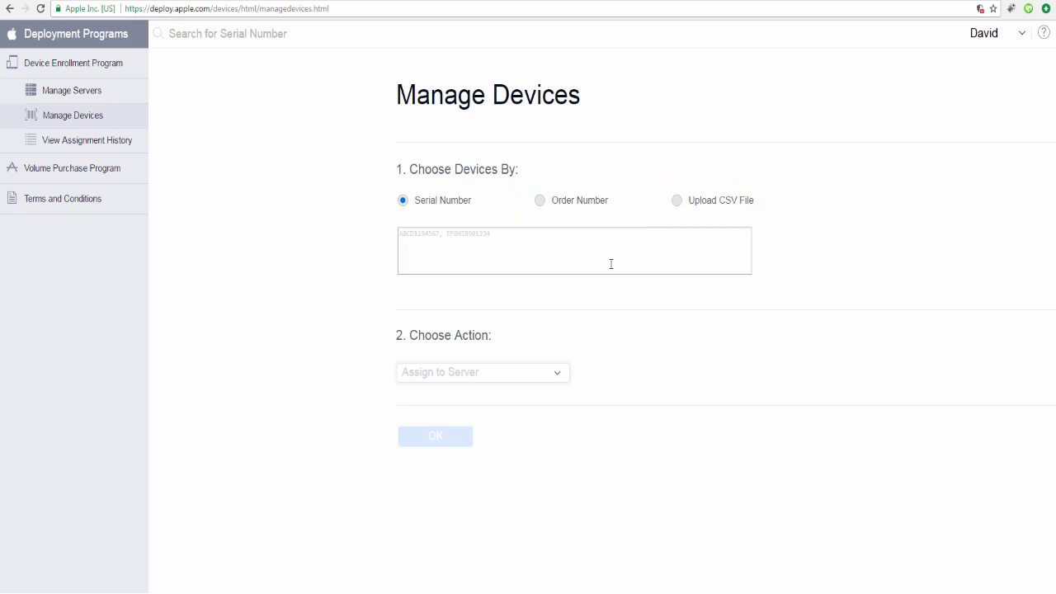
{"action": "left_click", "coordinate": [539, 202]}
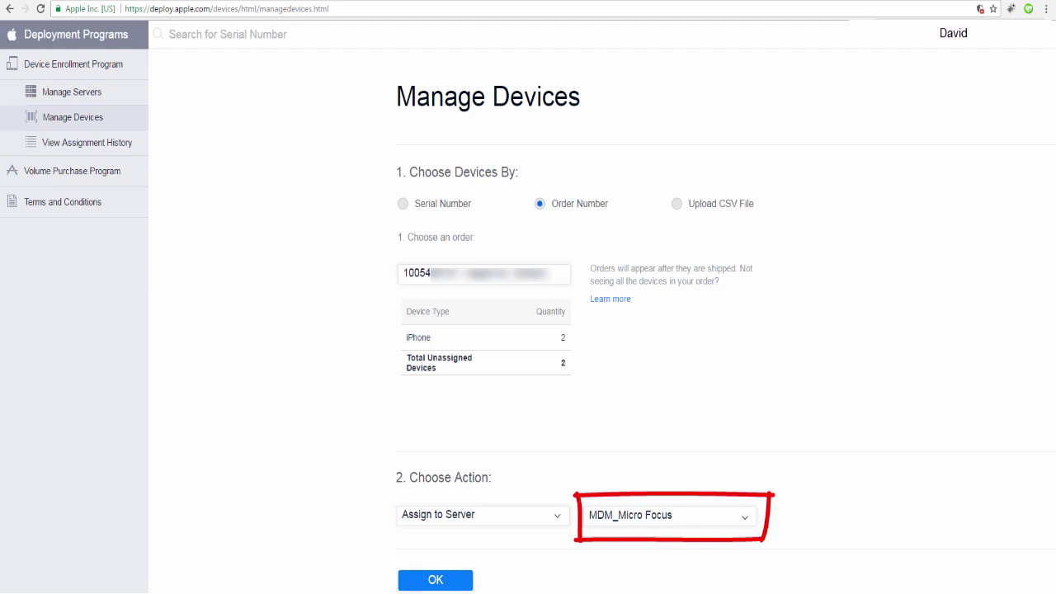
{"action": "left_click", "coordinate": [436, 580]}
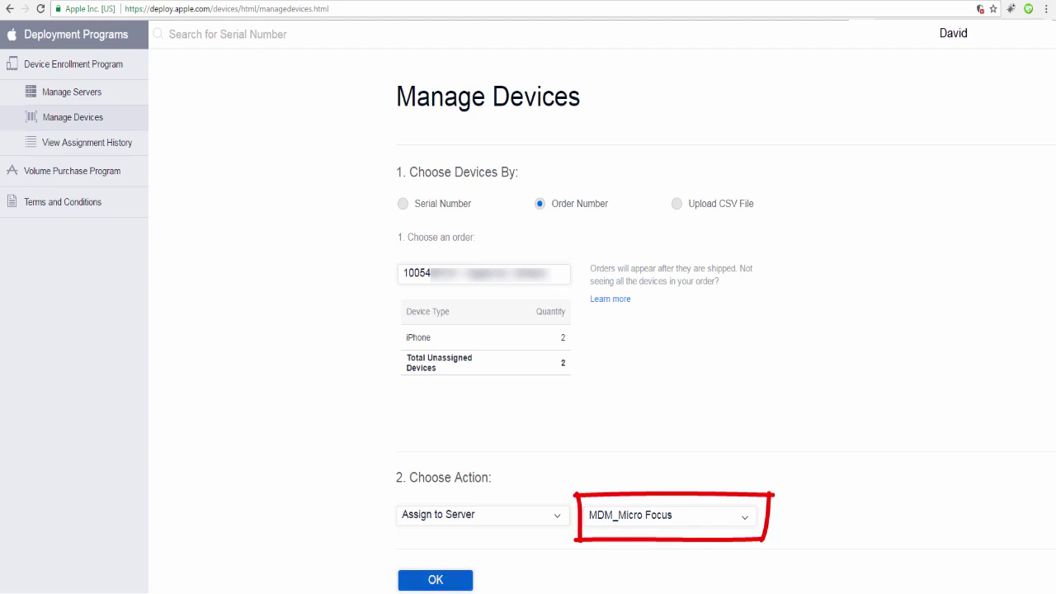